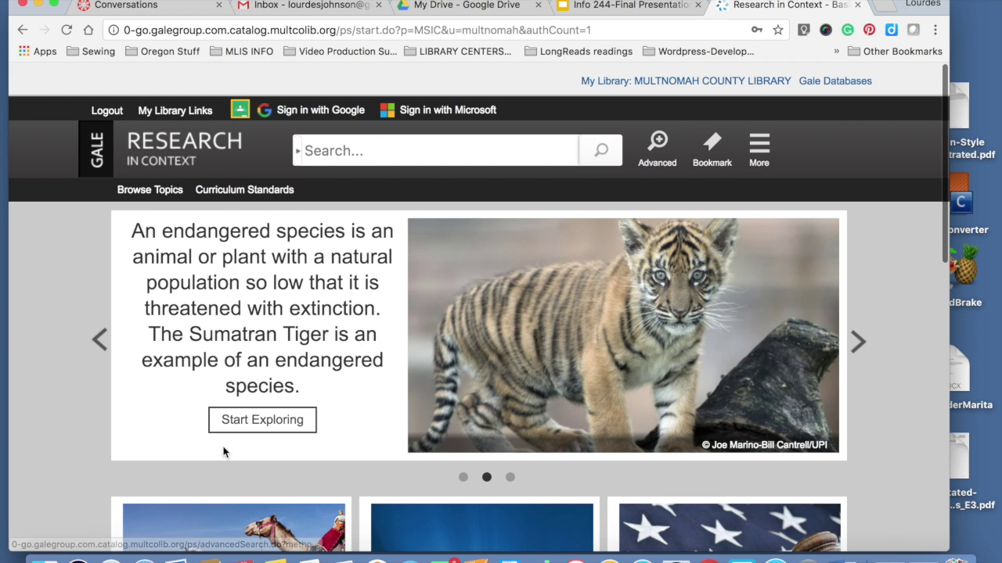
- Scroll down the Gale Research in Context home page past the featured endangered species slide
scroll(224, 449, "down", 3)
- Open Browse Topics and scroll through the alphabetical topic list
scroll(224, 449, "up", 3)
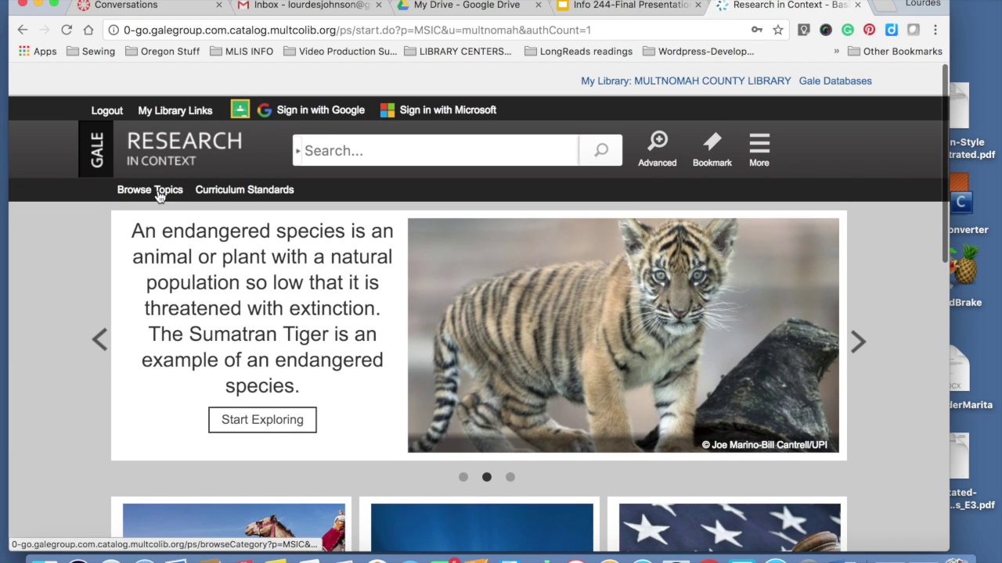
left_click(150, 191)
scroll(80, 355, "down", 3)
scroll(80, 355, "down", 10)
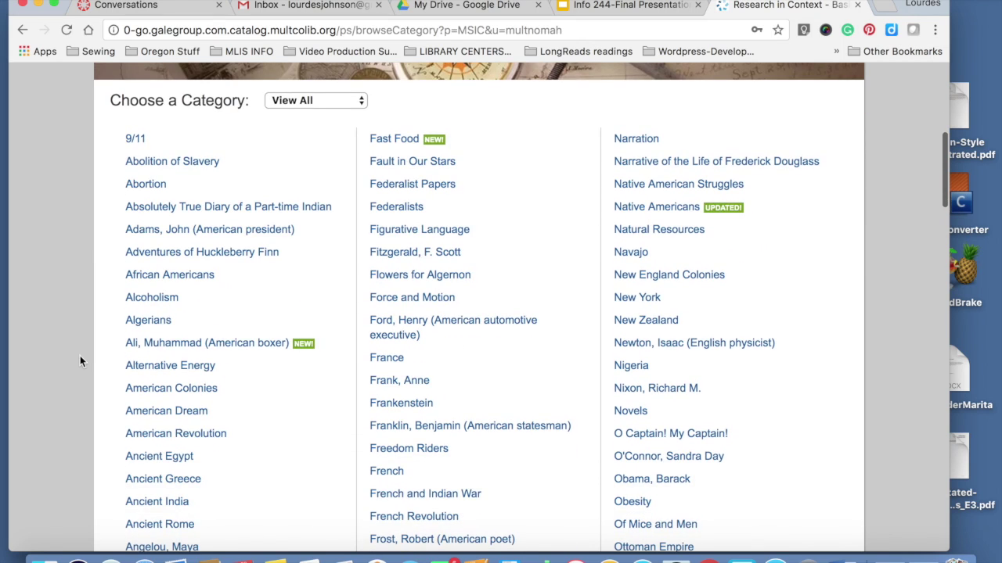
scroll(80, 357, "down", 6)
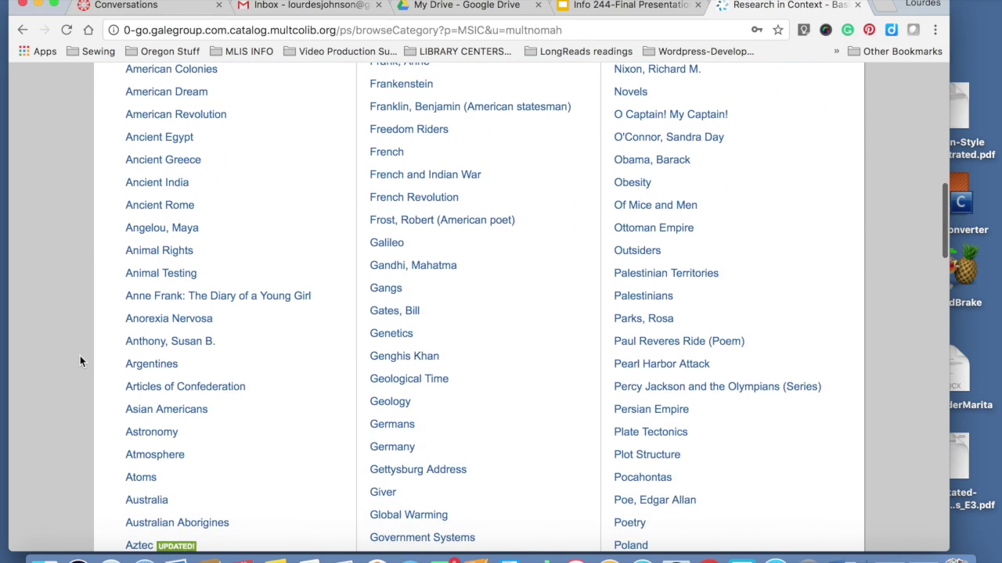
scroll(80, 361, "down", 15)
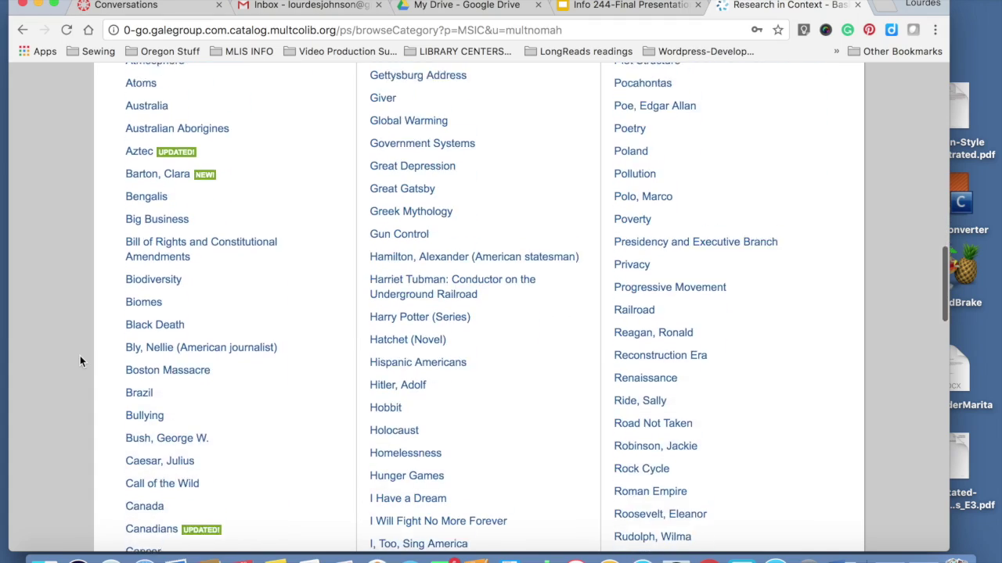
scroll(80, 360, "down", 13)
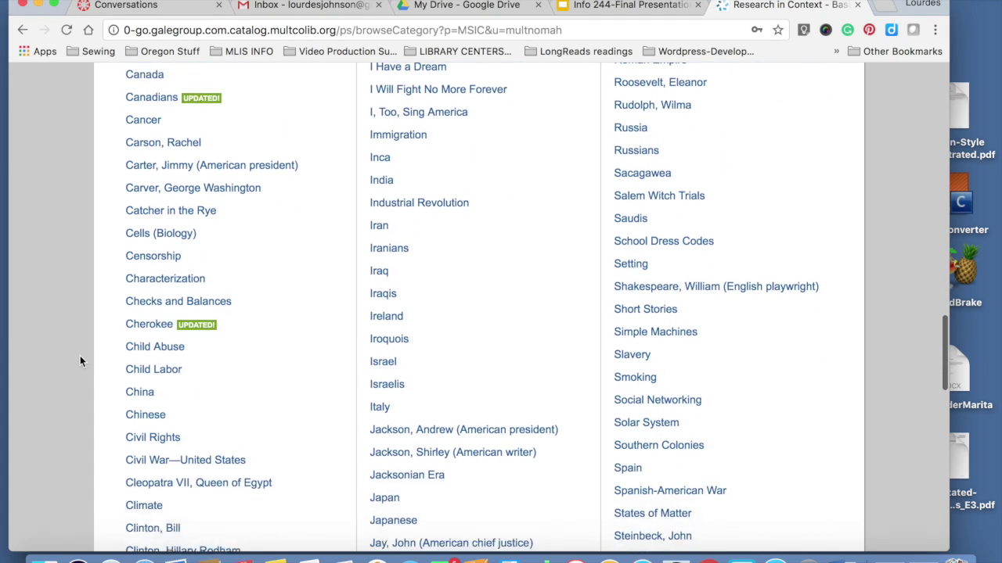
- Check the Choose a Category dropdown, keep View All, and scroll down to Great Depression
left_click(353, 276)
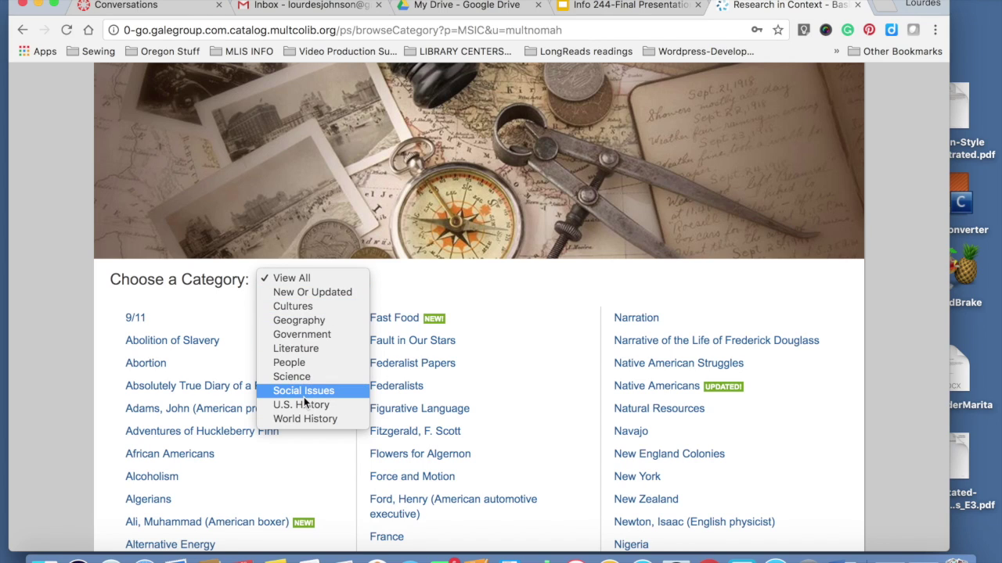
left_click(529, 350)
scroll(529, 354, "down", 5)
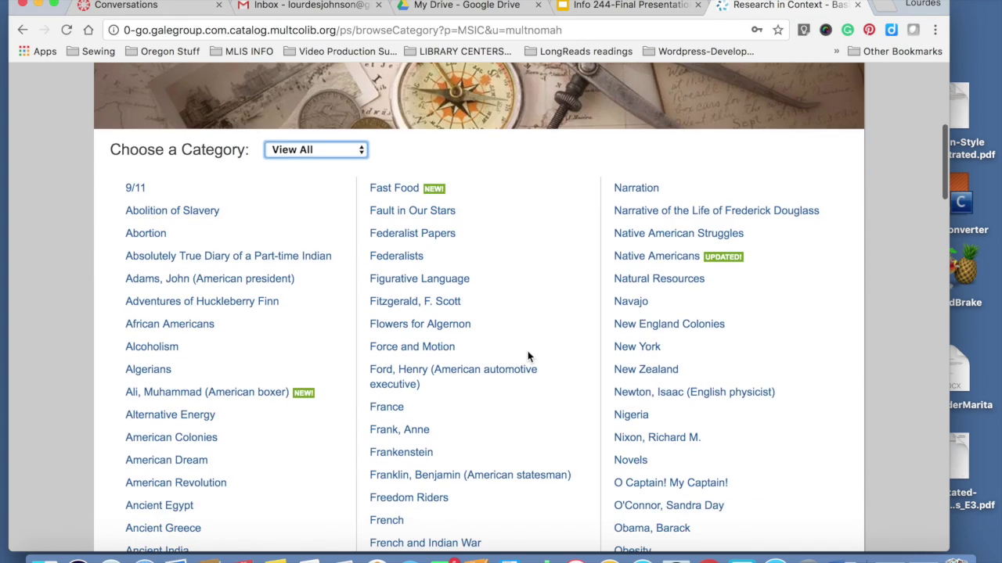
scroll(528, 357, "down", 6)
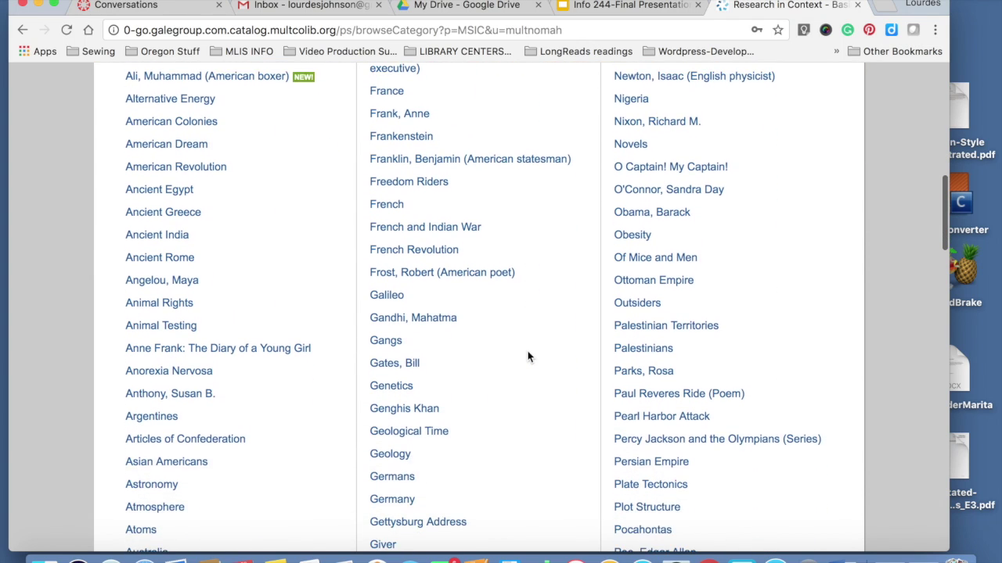
scroll(528, 357, "down", 4)
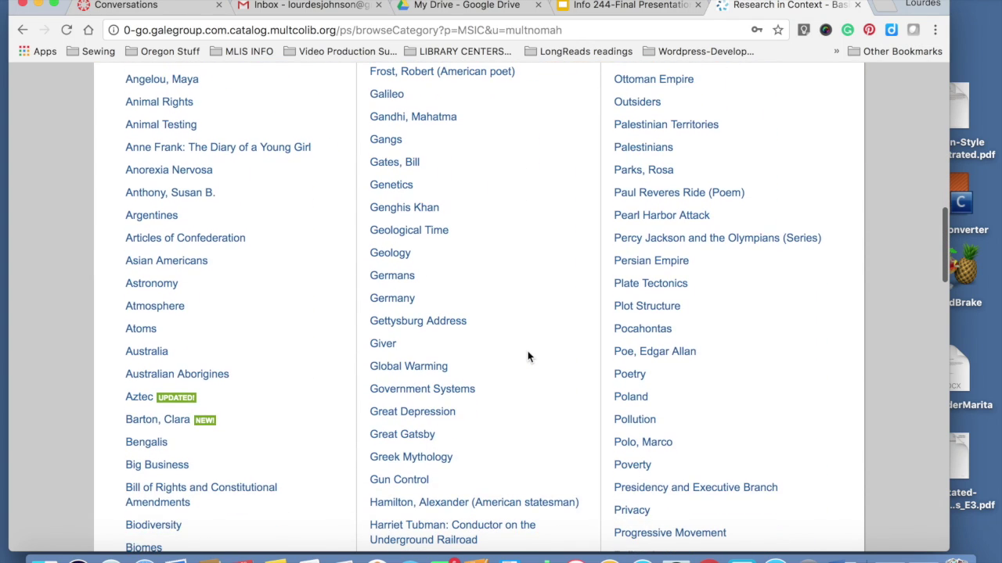
- Open the Great Depression topic and review its Reference, Biographies, Images, Videos, News and Primary Sources cards
left_click(441, 421)
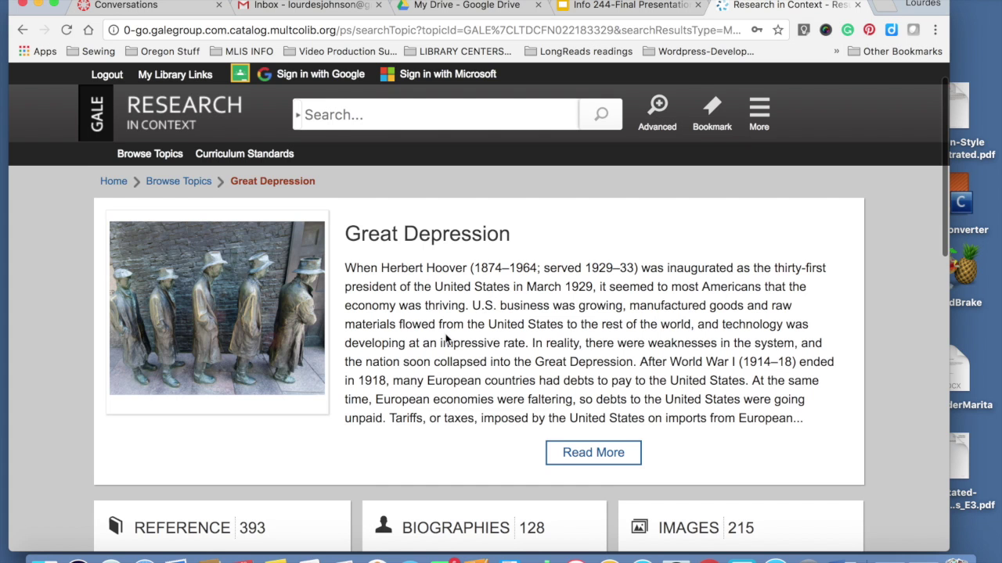
scroll(448, 338, "down", 1)
scroll(447, 338, "down", 1)
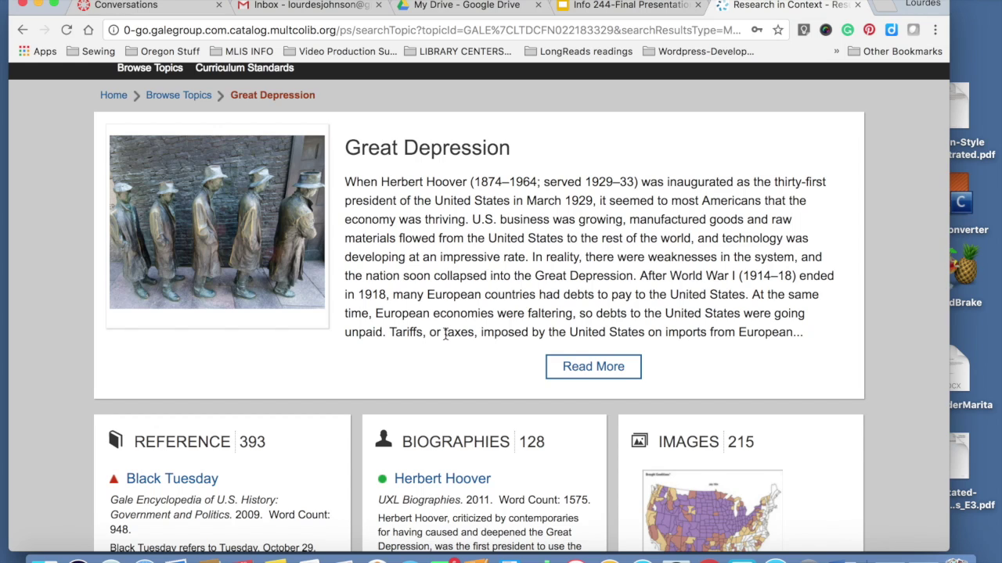
scroll(414, 336, "up", 1)
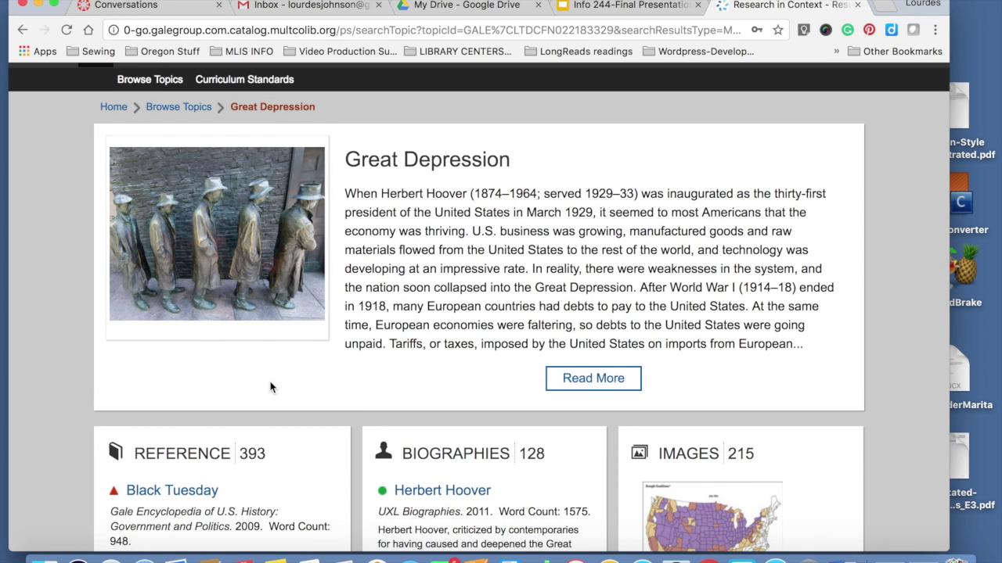
scroll(28, 399, "down", 1)
scroll(28, 395, "down", 5)
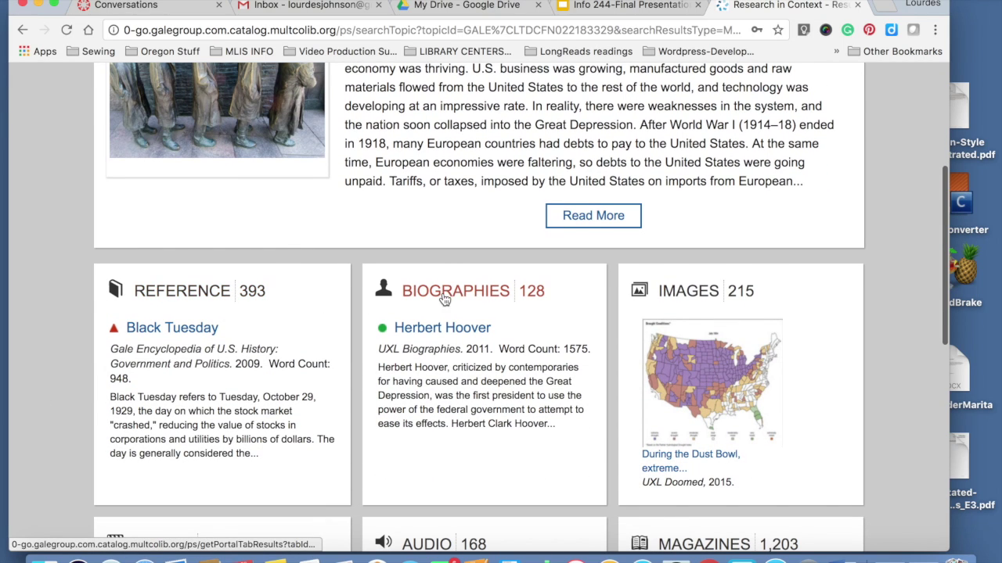
scroll(529, 329, "down", 3)
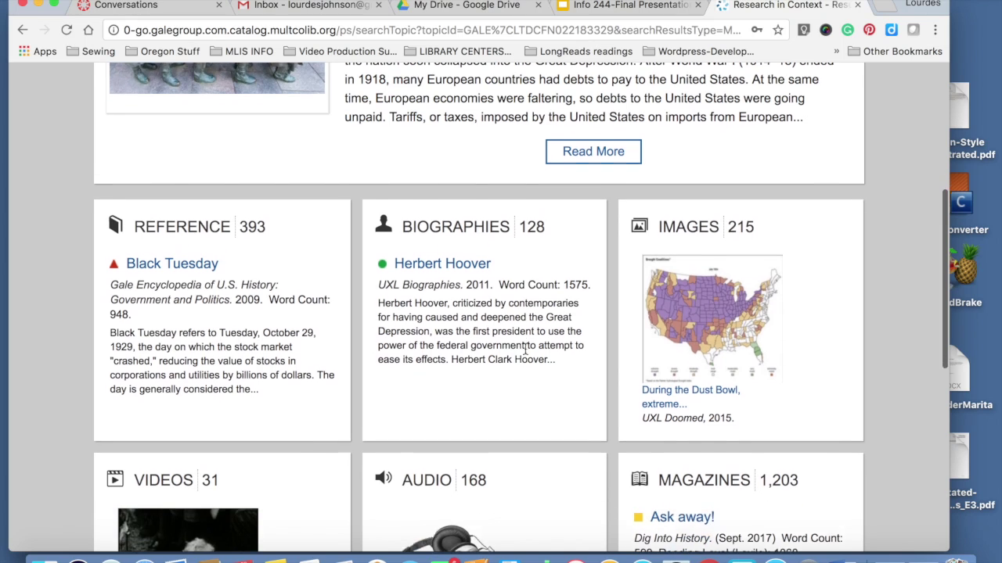
scroll(785, 316, "down", 5)
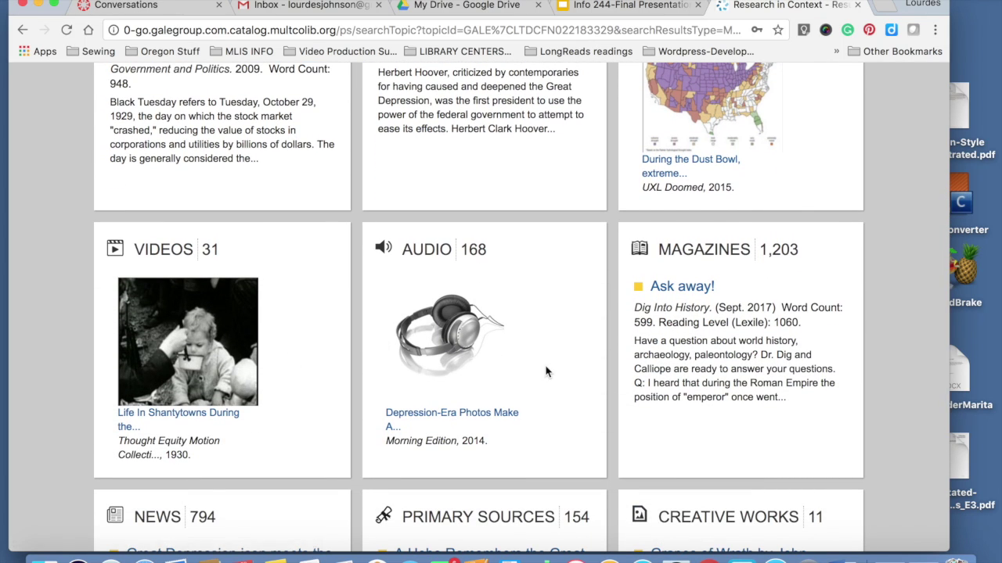
scroll(786, 368, "down", 5)
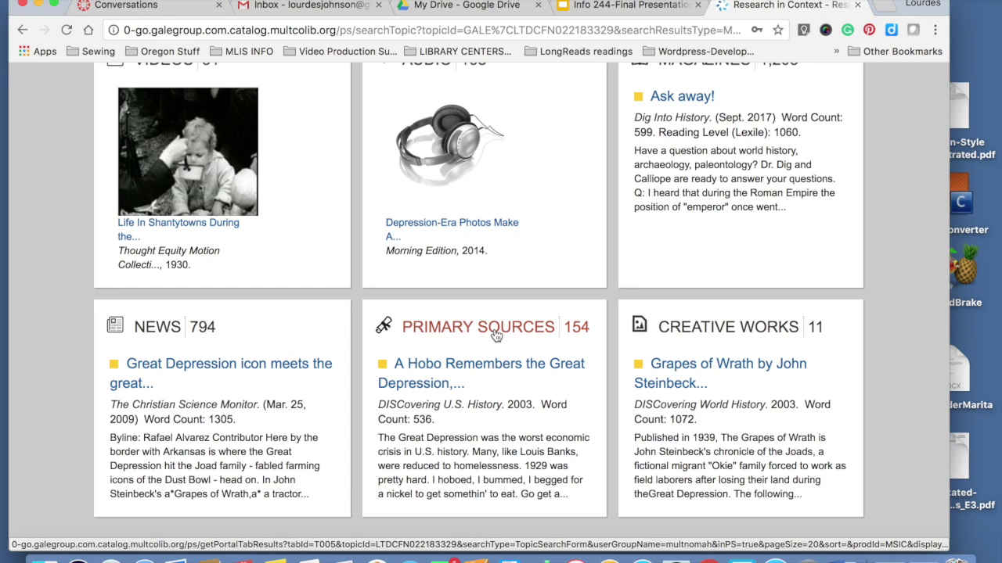
scroll(517, 313, "up", 10)
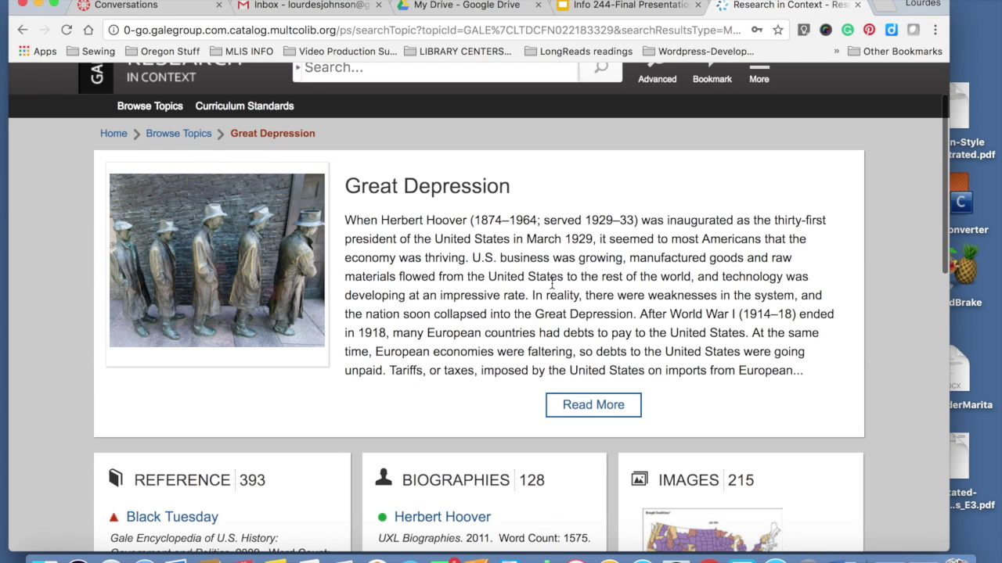
scroll(552, 283, "down", 1)
- Open the full UXL Encyclopedia Great Depression article and read down through it
left_click(610, 388)
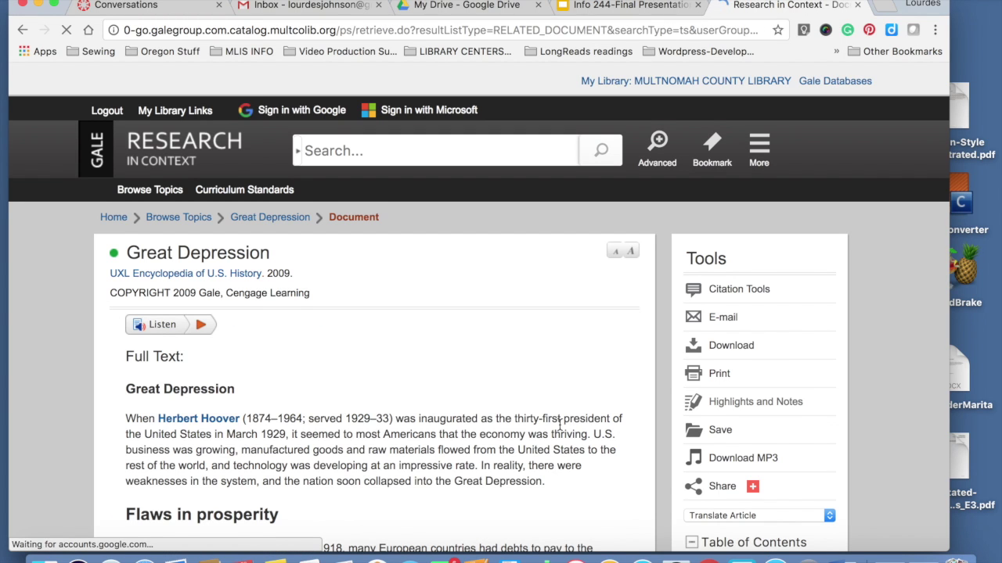
scroll(560, 425, "down", 1)
scroll(559, 425, "down", 1)
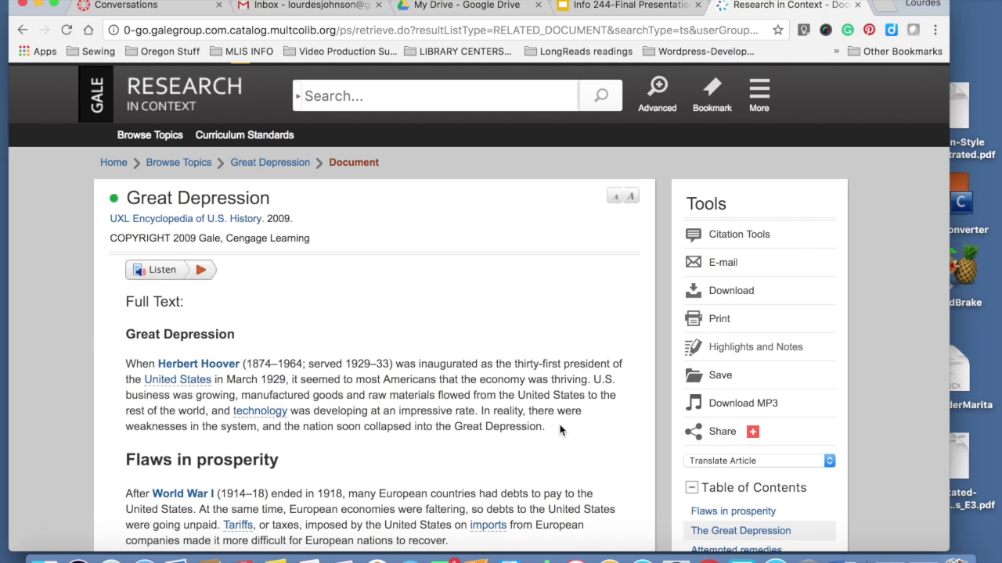
scroll(560, 430, "down", 1)
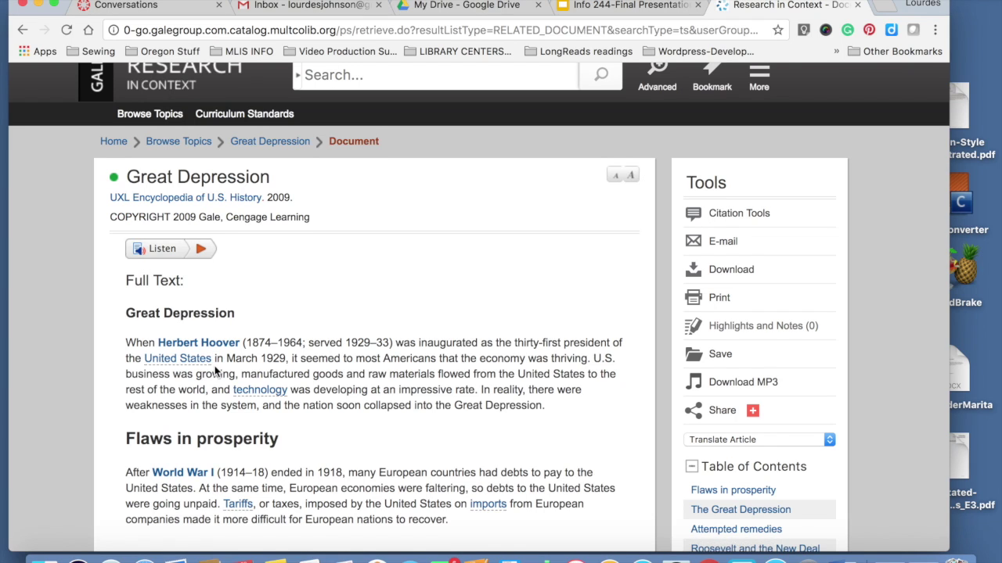
scroll(220, 363, "down", 1)
scroll(384, 364, "down", 1)
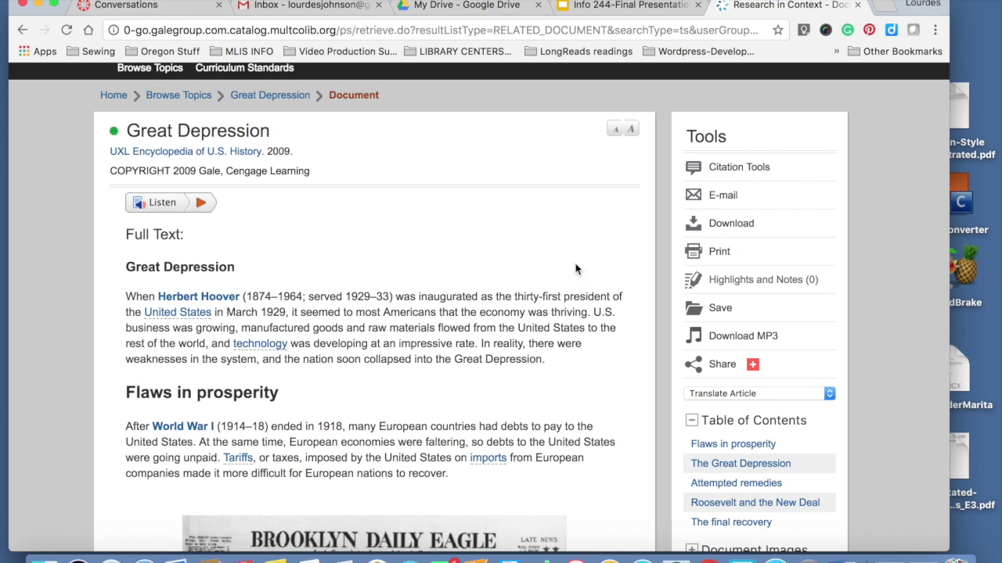
scroll(571, 278, "down", 1)
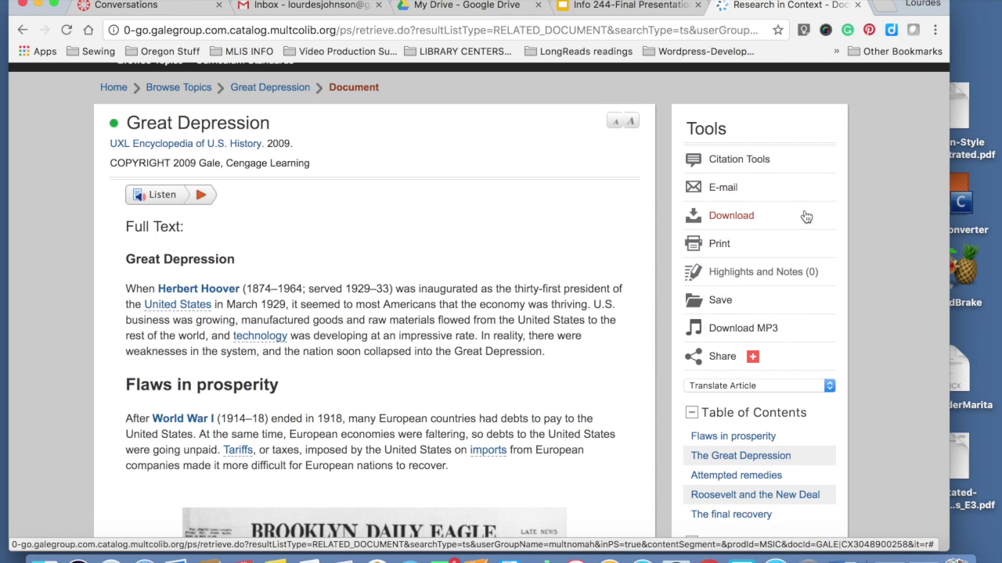
scroll(802, 272, "down", 4)
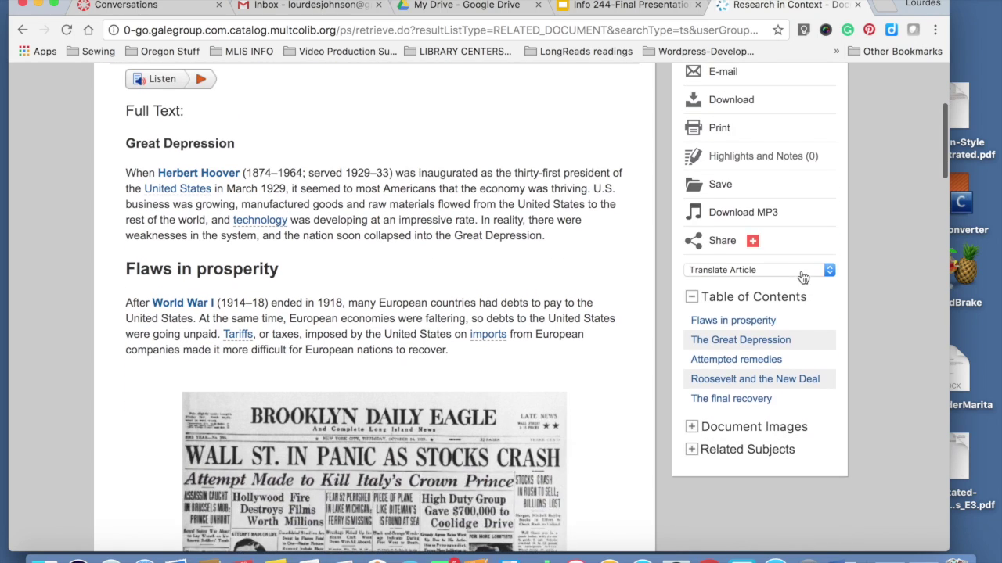
scroll(801, 272, "up", 4)
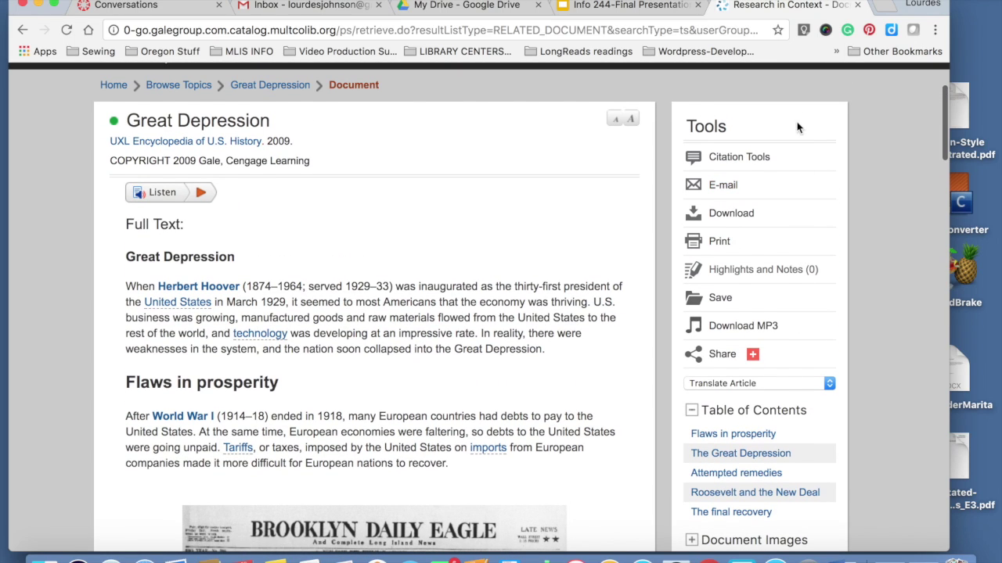
scroll(787, 226, "down", 1)
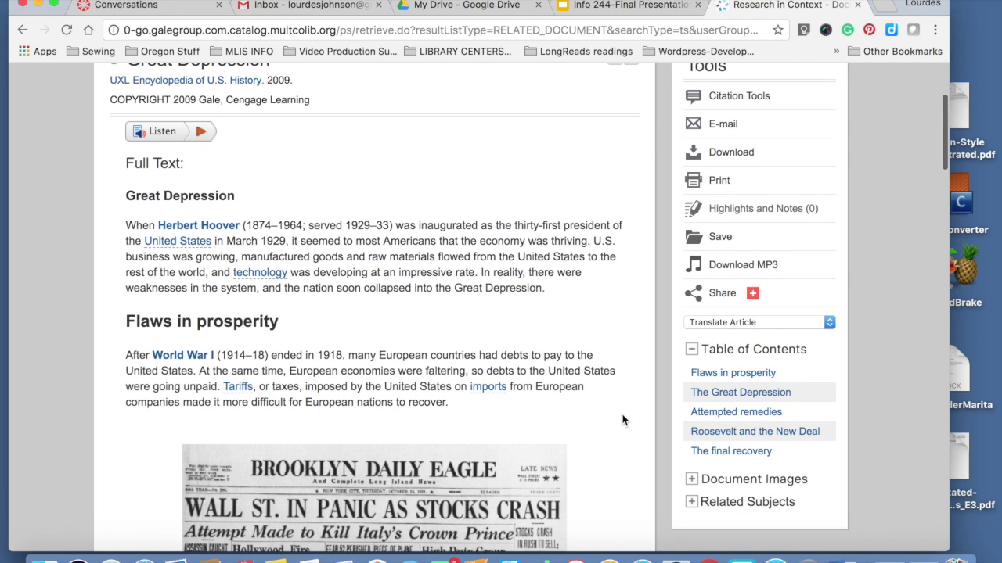
scroll(623, 420, "down", 2)
scroll(626, 352, "up", 3)
scroll(665, 313, "down", 3)
- Collapse and re-expand the Table of Contents, then jump to 'Roosevelt and the New Deal'
left_click(692, 278)
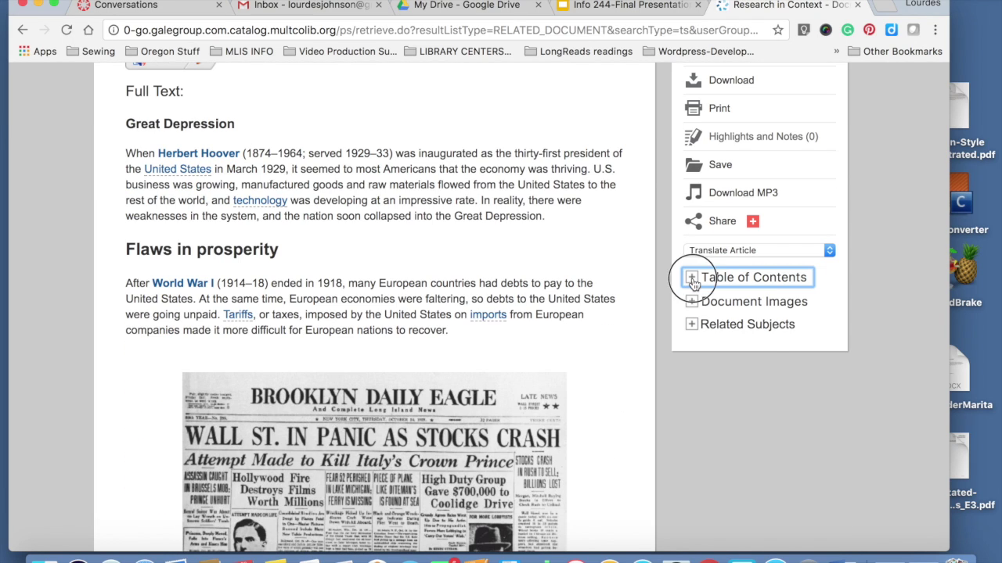
left_click(692, 277)
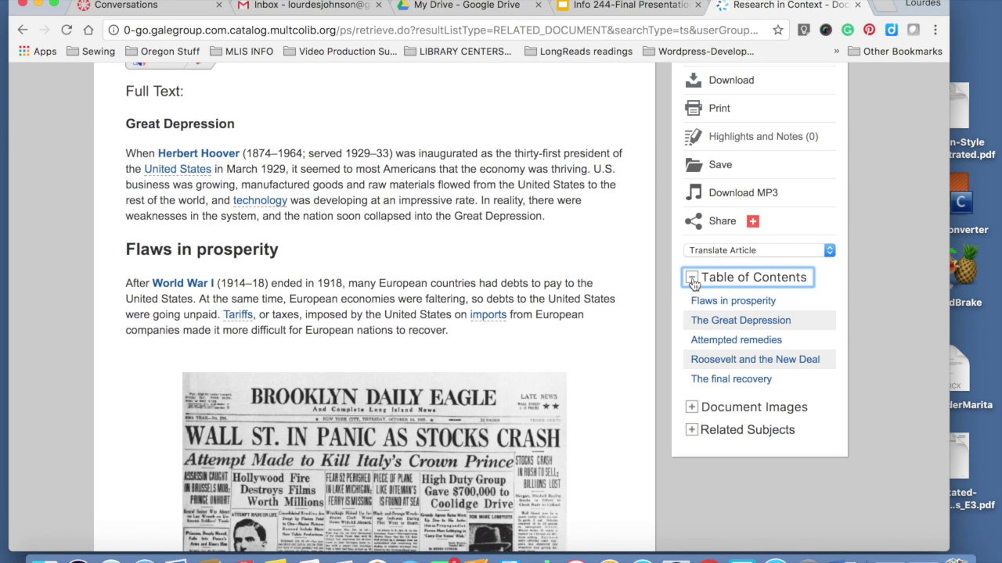
left_click(729, 363)
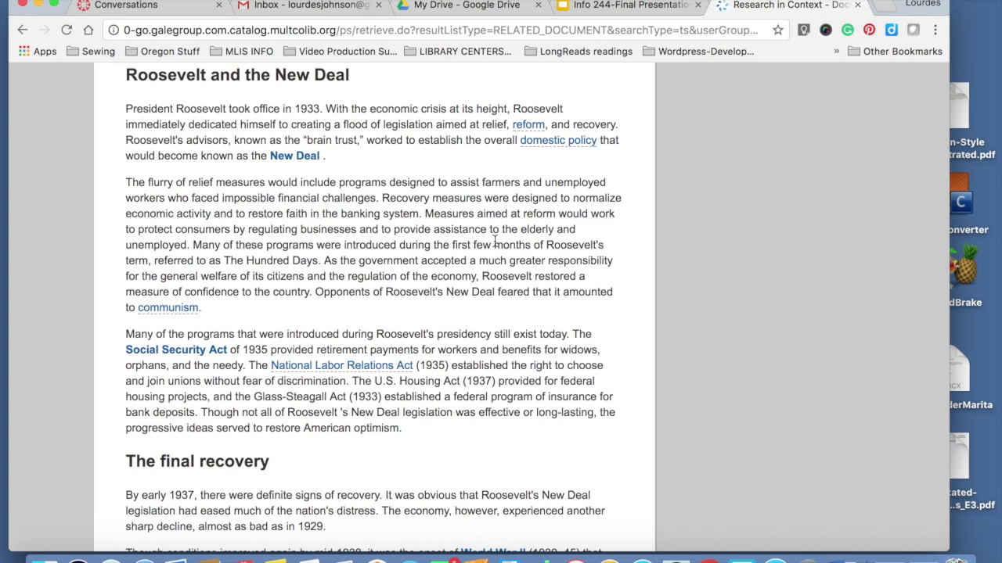
scroll(522, 304, "down", 5)
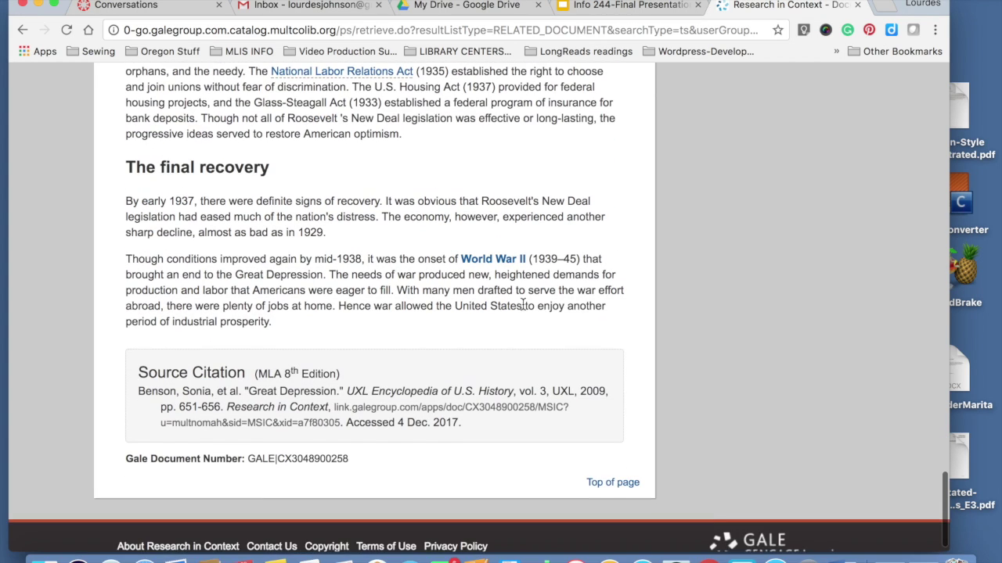
scroll(439, 302, "up", 2)
- Highlight the MLA 8th Edition source citation text, deselect it, and scroll back up the article
scroll(367, 295, "down", 3)
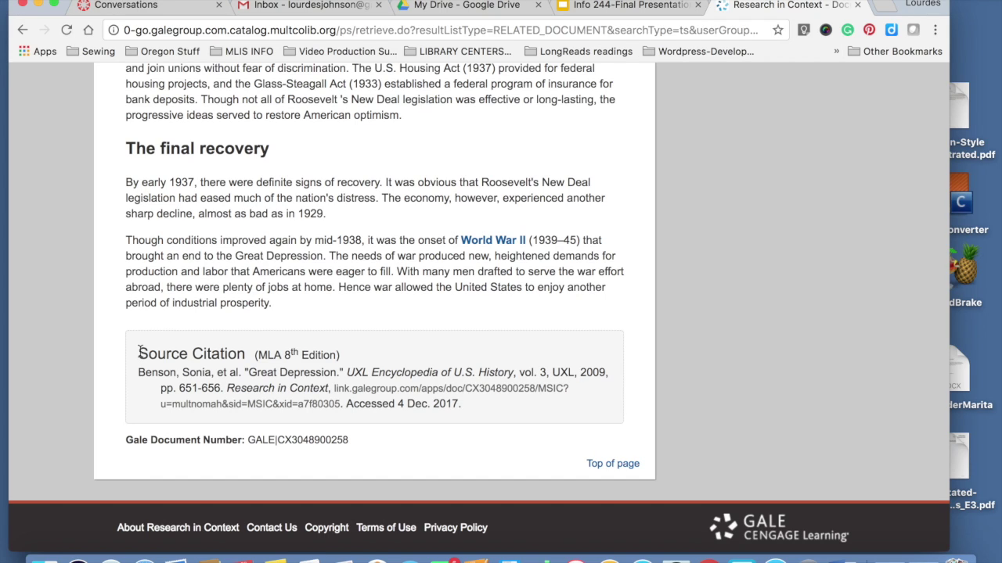
left_click(139, 353)
left_click_drag(139, 353, 489, 413)
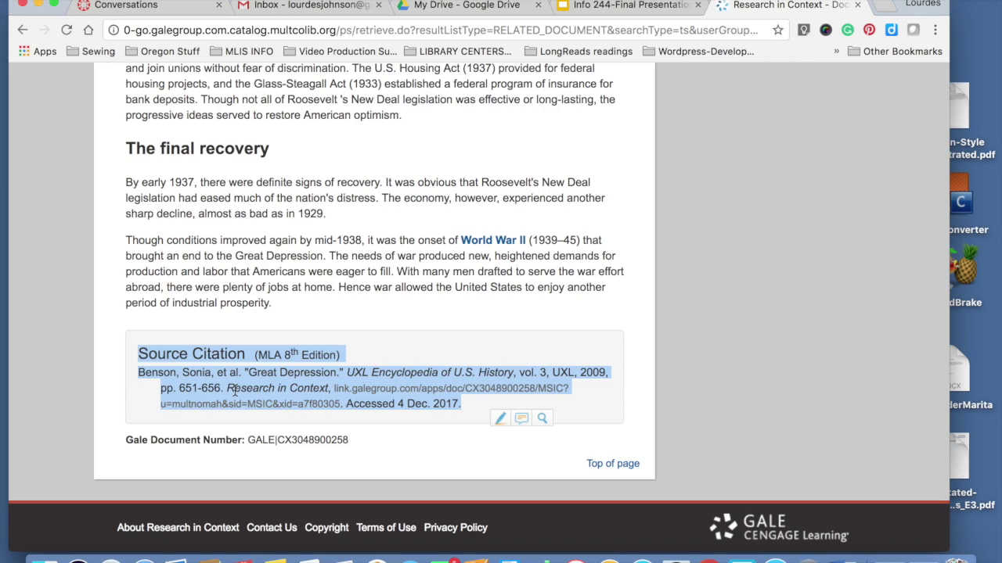
left_click(140, 354)
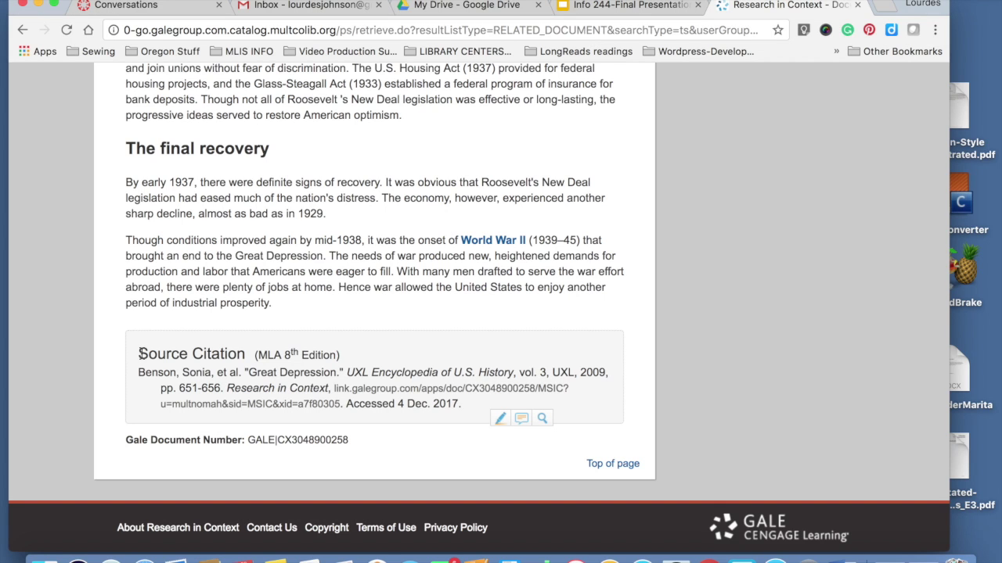
scroll(139, 354, "up", 15)
scroll(739, 313, "down", 1)
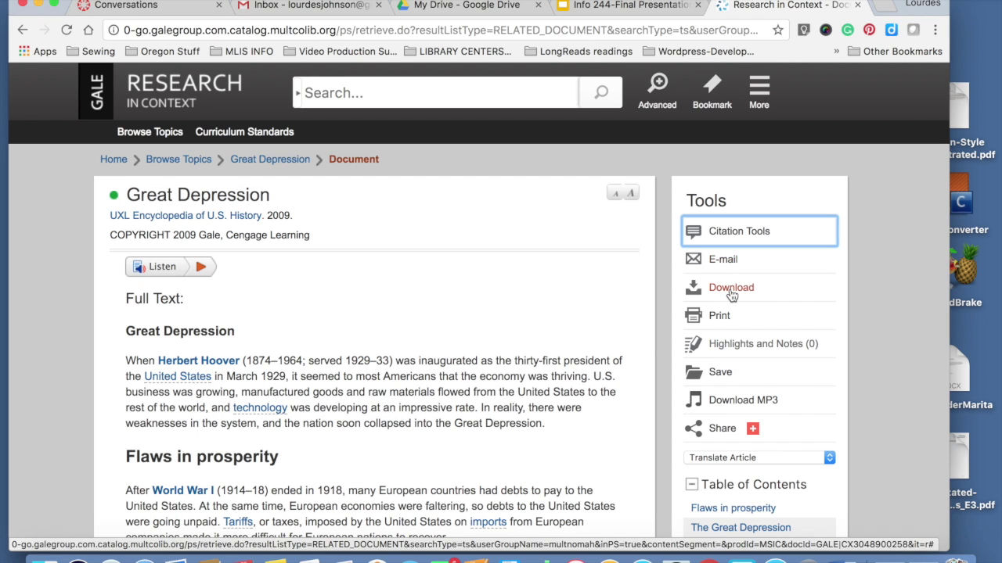
- Cancel the Download dialog, then save the Great Depression article to My Folder so it shows Saved
left_click(731, 294)
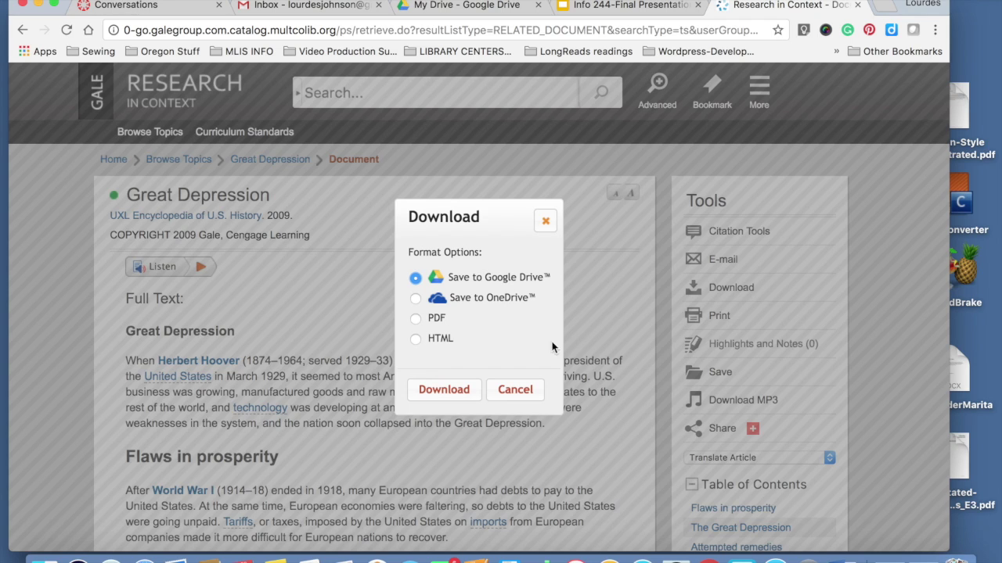
left_click(518, 391)
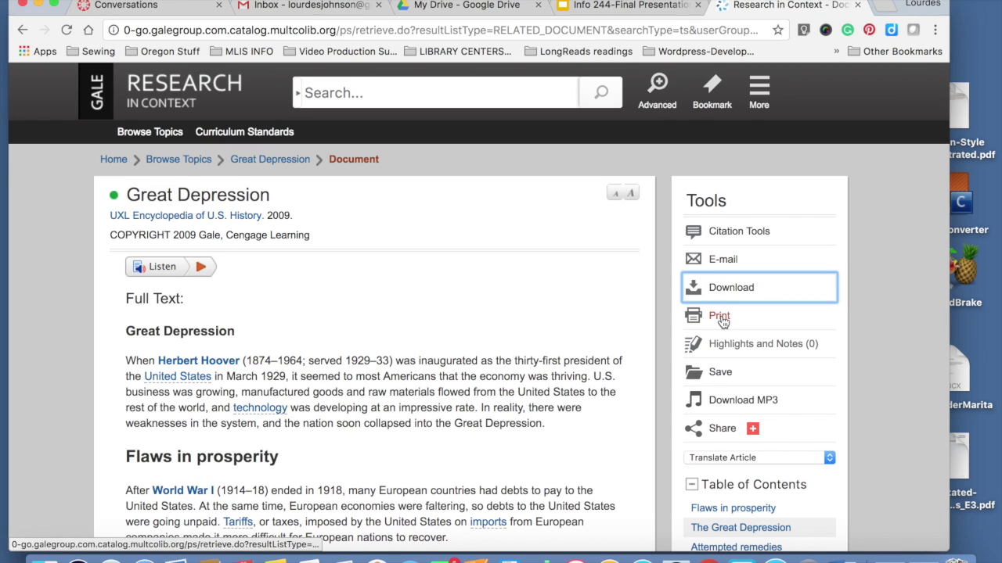
double_click(714, 344)
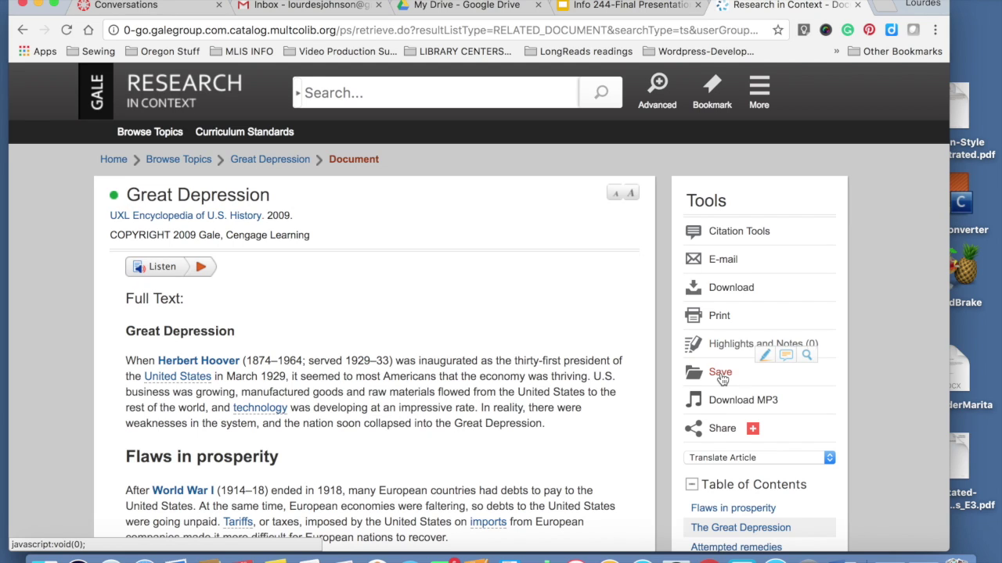
left_click(720, 375)
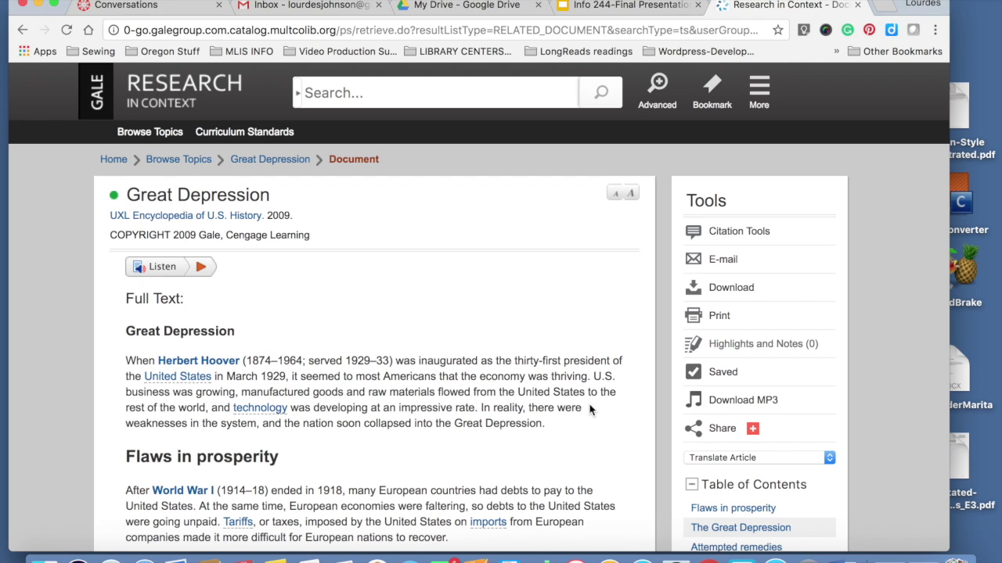
- Expand the Document Images list in the article sidebar and scroll through it
scroll(687, 399, "down", 3)
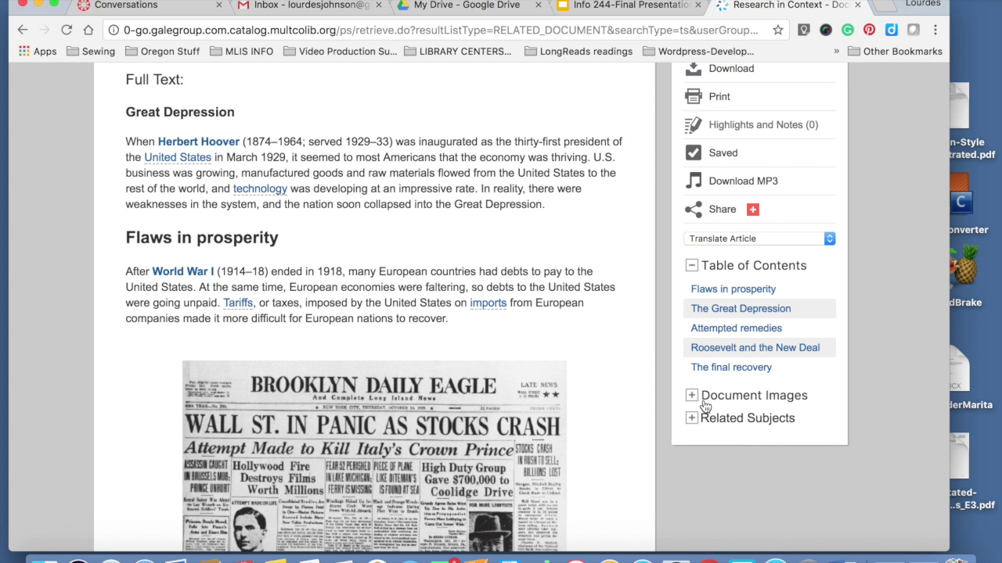
left_click(692, 398)
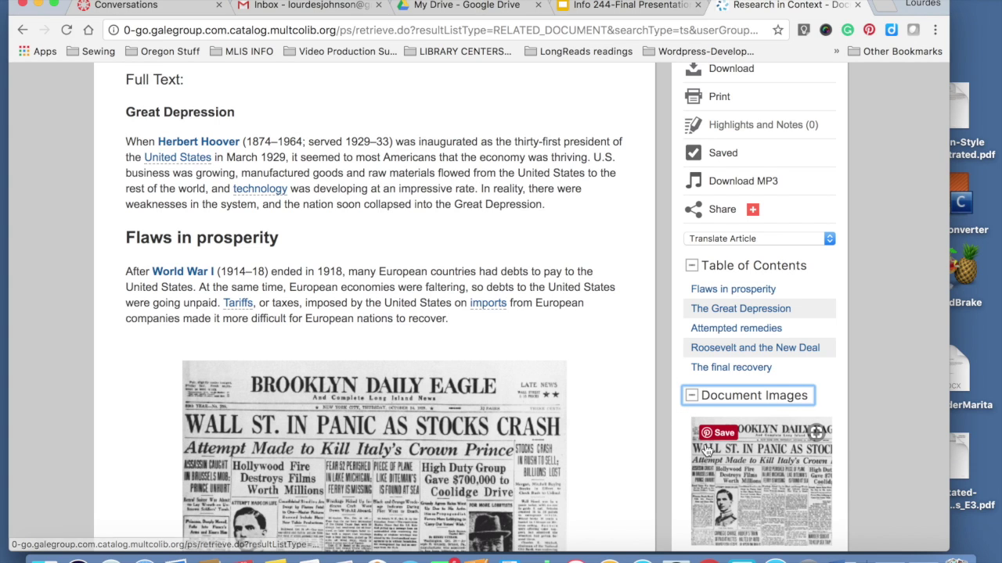
scroll(707, 446, "down", 2)
scroll(707, 446, "down", 2)
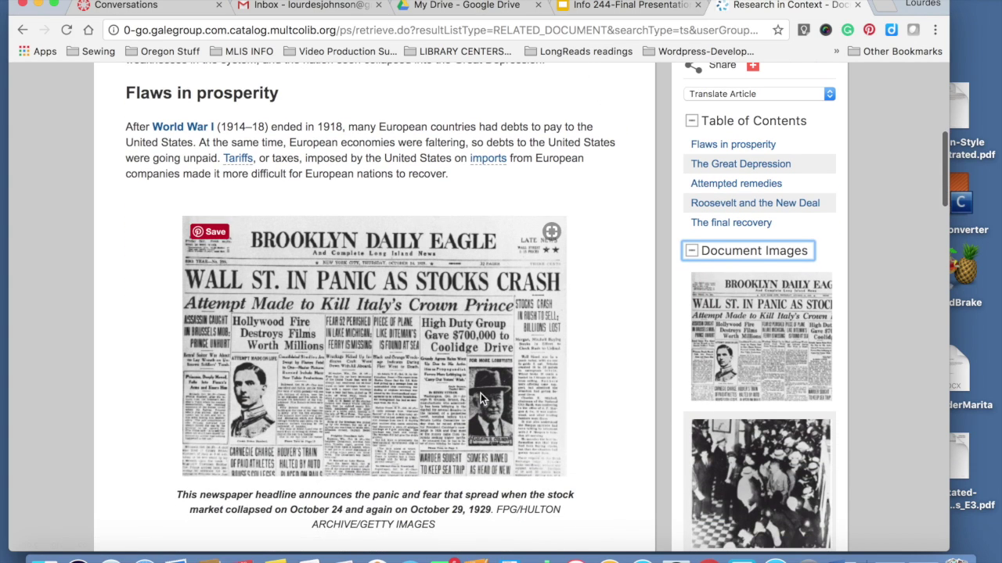
scroll(619, 404, "down", 4)
scroll(620, 404, "up", 1)
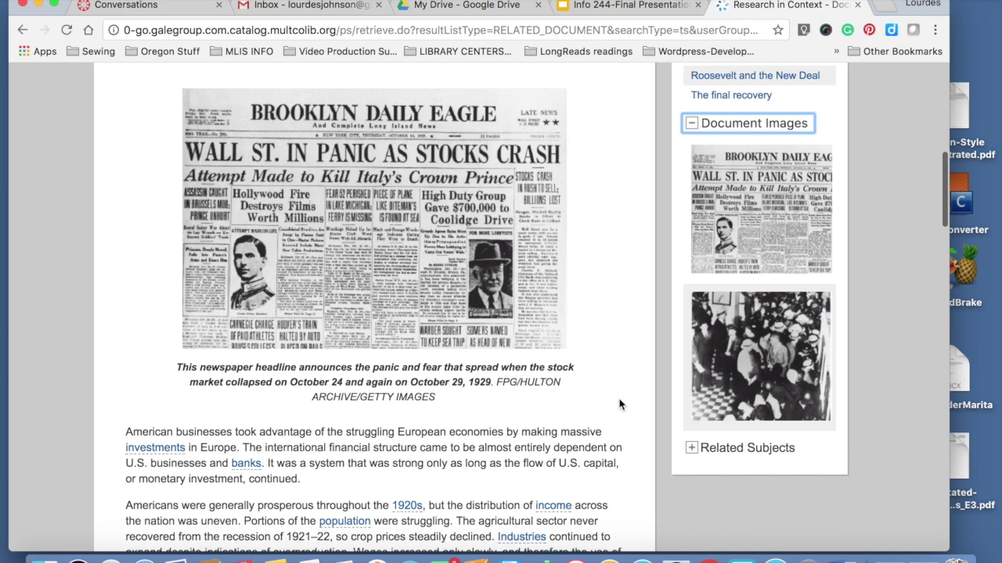
- Expand the Related Subjects list, scroll through it, then return to the article top
left_click(692, 449)
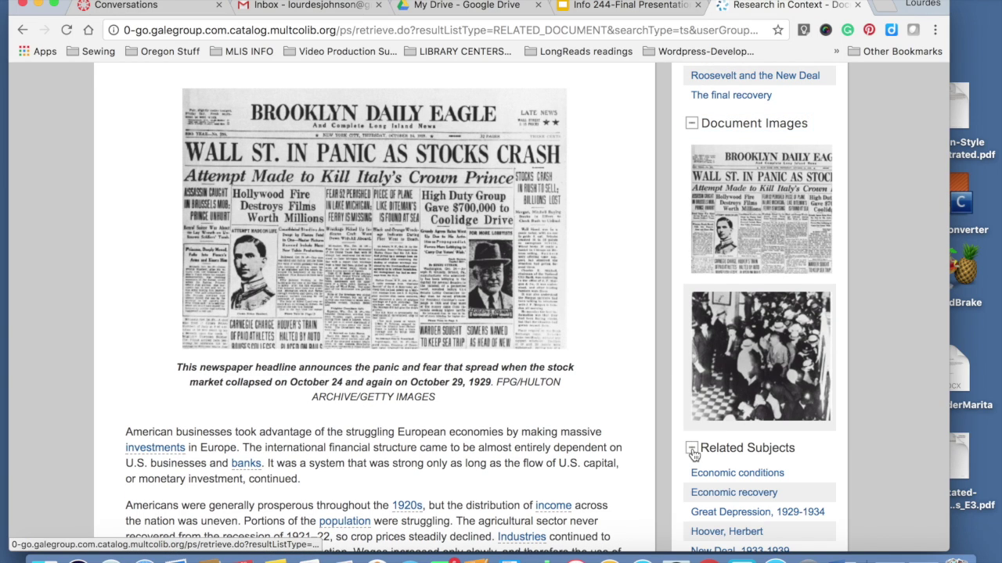
scroll(662, 460, "down", 1)
scroll(662, 462, "down", 1)
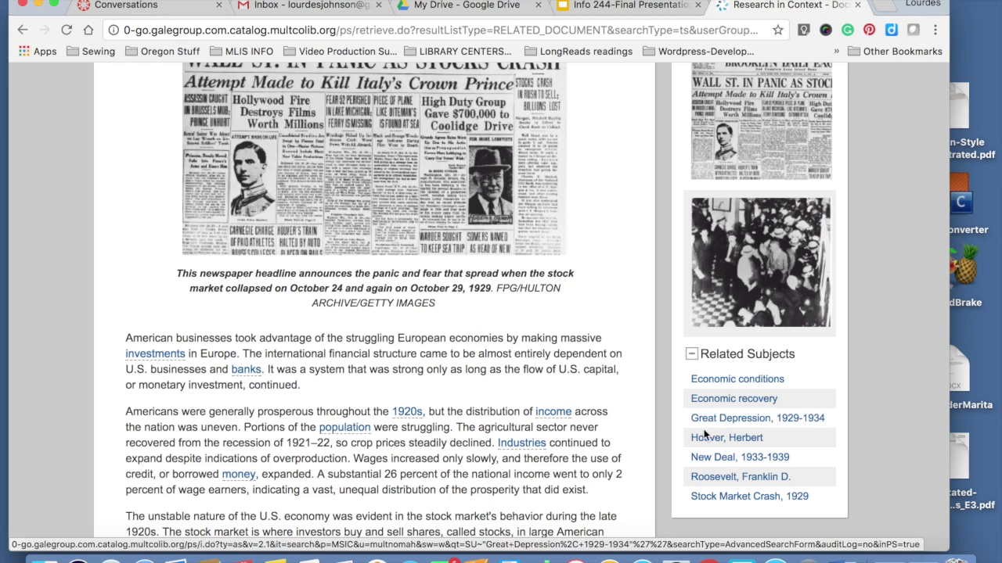
scroll(704, 442, "up", 15)
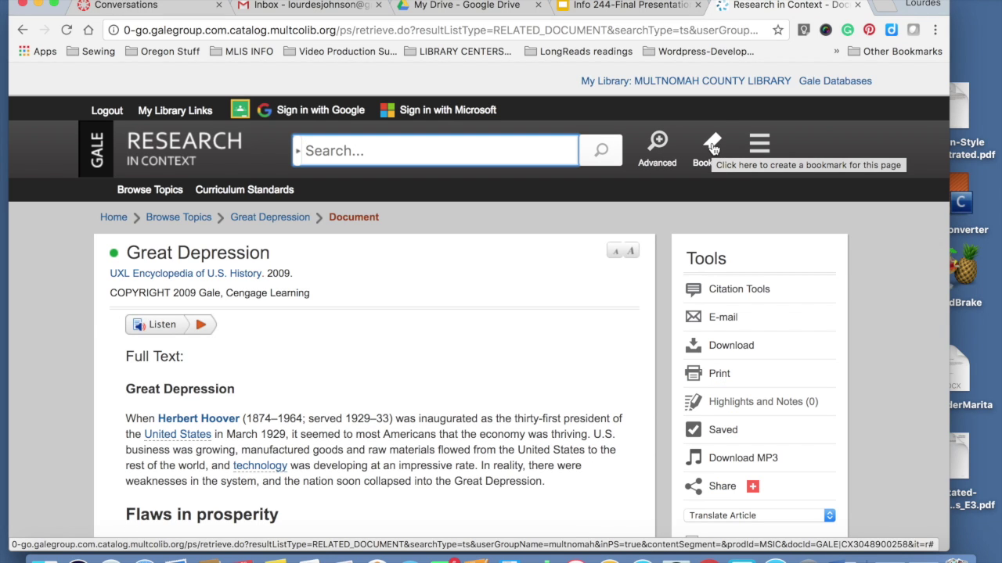
- Get the article's bookmark link, close that dialog, and show the More tools with My Folder (1)
left_click(712, 146)
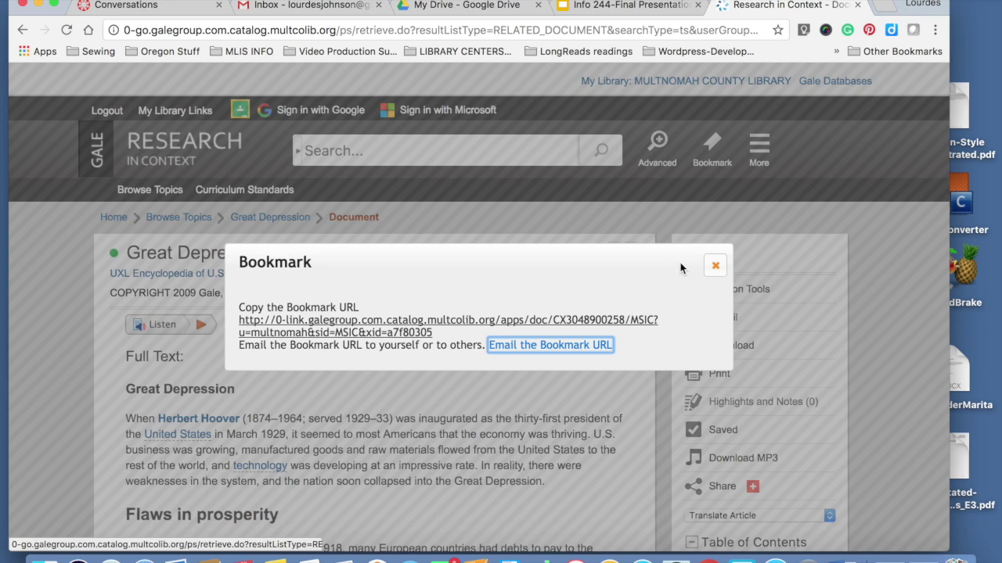
left_click(714, 270)
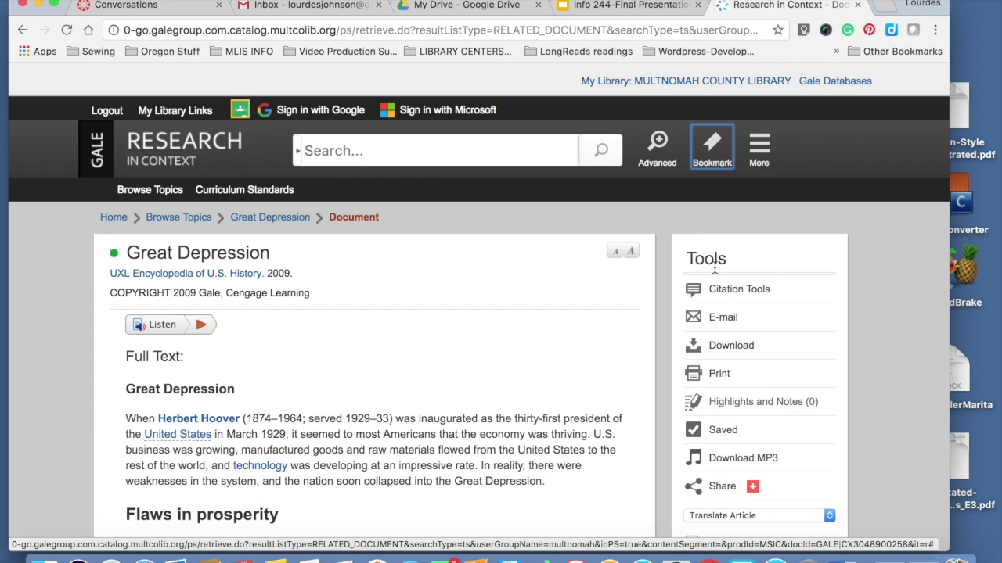
left_click(759, 152)
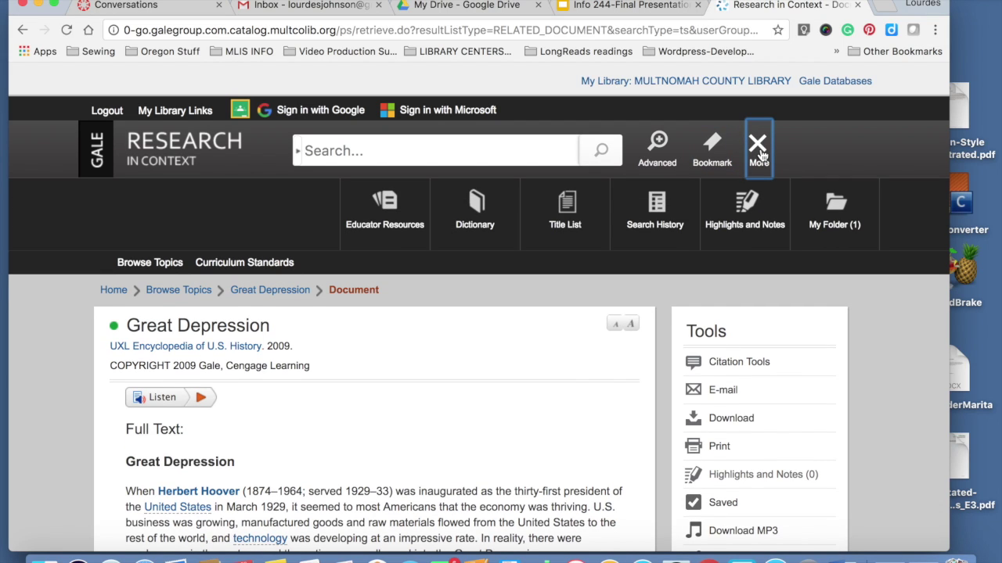